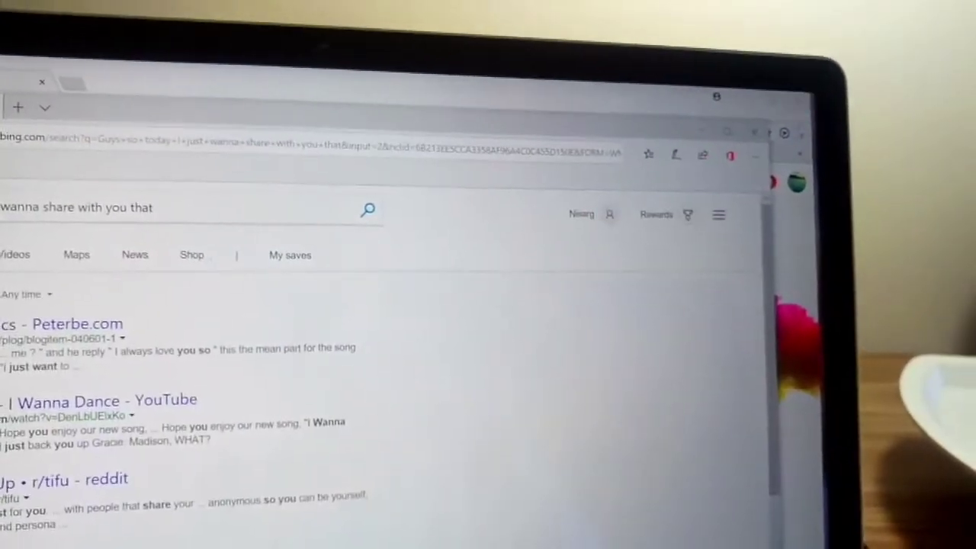
# Close the Bing search results window to return to Chrome's New Tab shortcut tiles
pyautogui.click(757, 135)
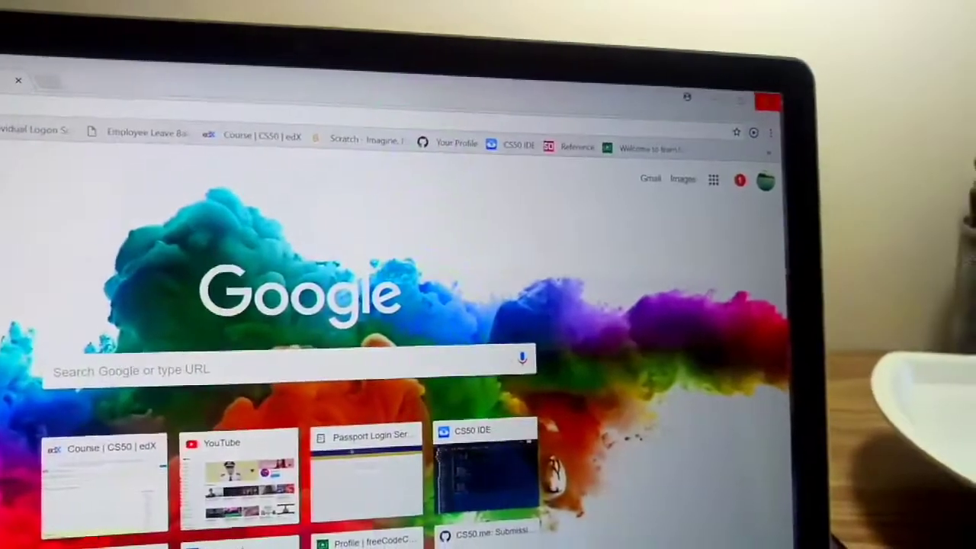